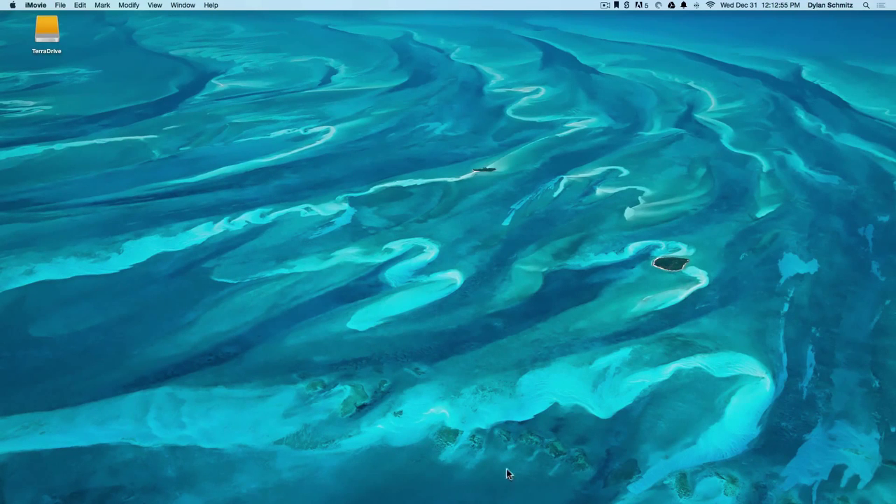
- Restore the iMovie window and add a new event under 2014 named 'St John 2014'
{"action": "mouse_move", "coordinate": [507, 501]}
{"action": "left_click", "coordinate": [420, 490]}
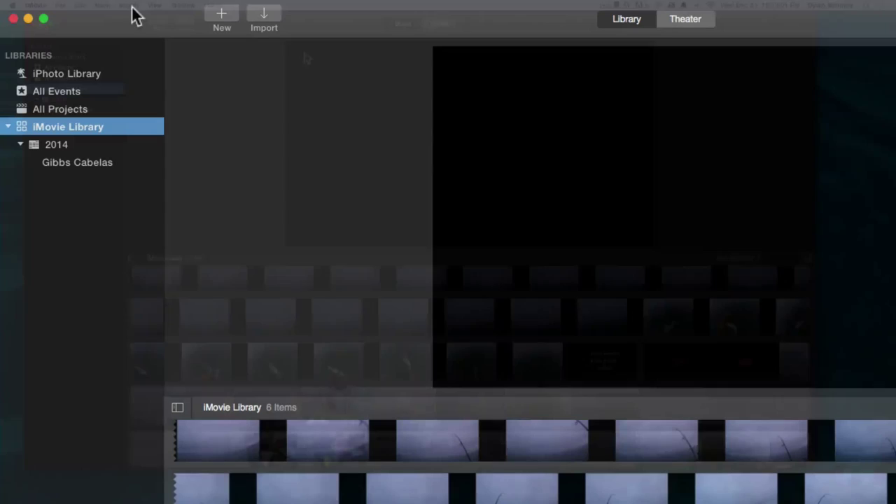
{"action": "right_click", "coordinate": [73, 123]}
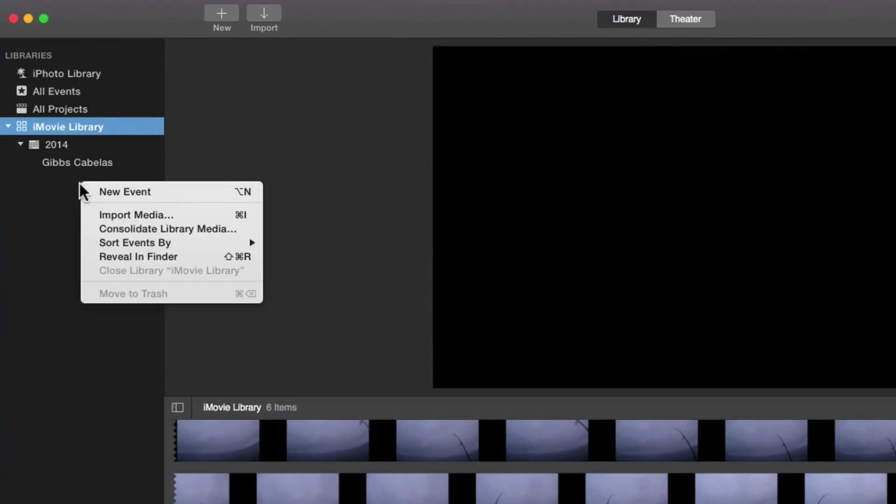
{"action": "left_click", "coordinate": [119, 190]}
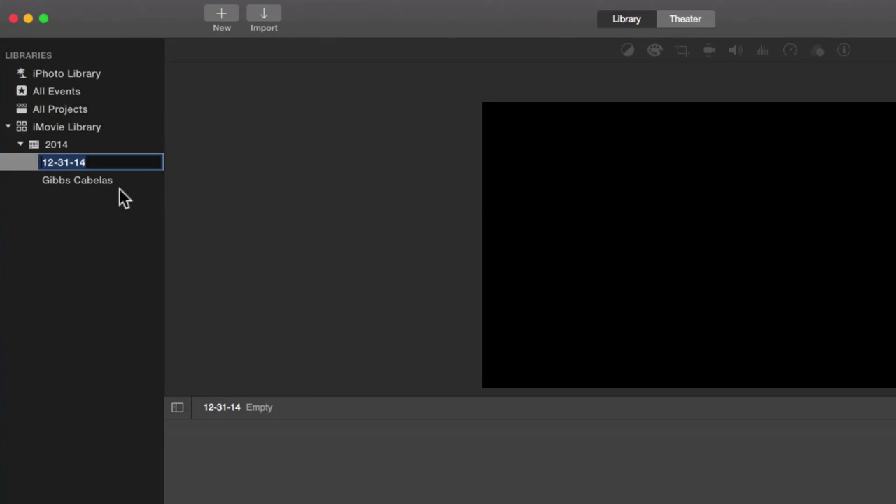
{"action": "type", "text": "St Jo"}
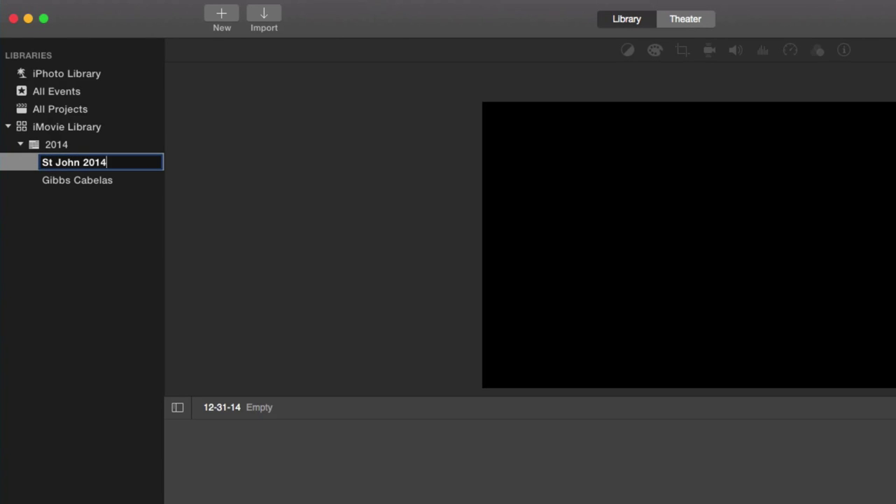
{"action": "type", "text": "hn 2014"}
- Import the 'st john video clips' folder from TerraDrive into the event, skipping the unsupported file
{"action": "key", "text": "Return"}
{"action": "left_click", "coordinate": [474, 381]}
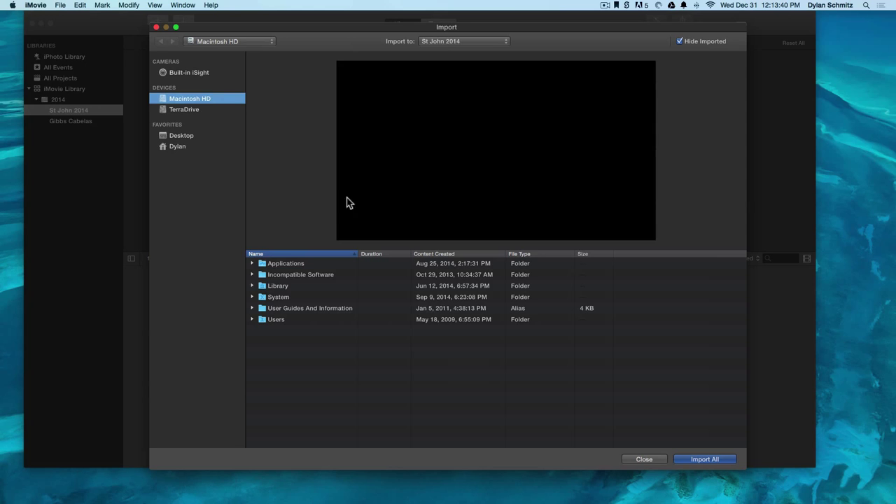
{"action": "left_click", "coordinate": [191, 110]}
{"action": "scroll", "coordinate": [337, 332], "scroll_direction": "down", "scroll_amount": 5}
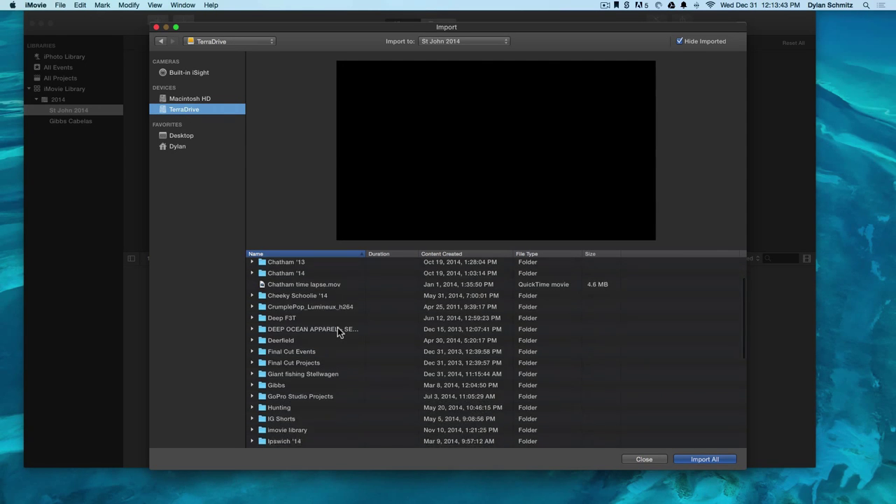
{"action": "scroll", "coordinate": [337, 332], "scroll_direction": "down", "scroll_amount": 10}
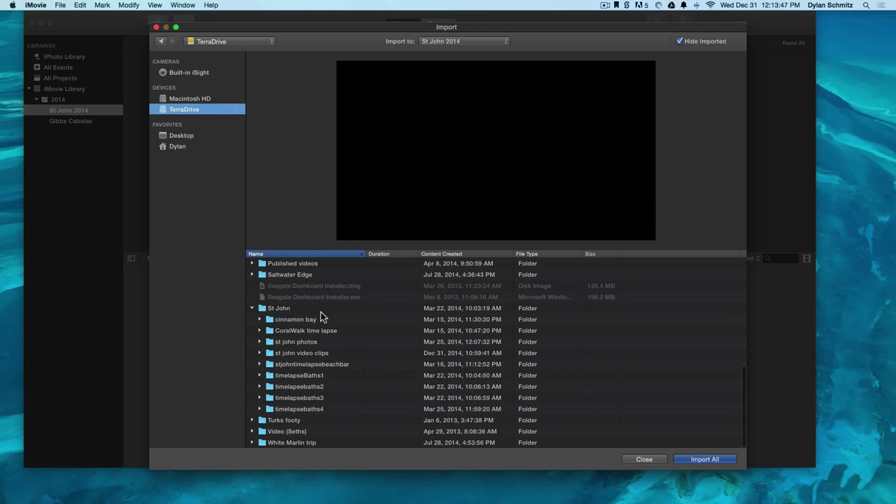
{"action": "left_click", "coordinate": [336, 354]}
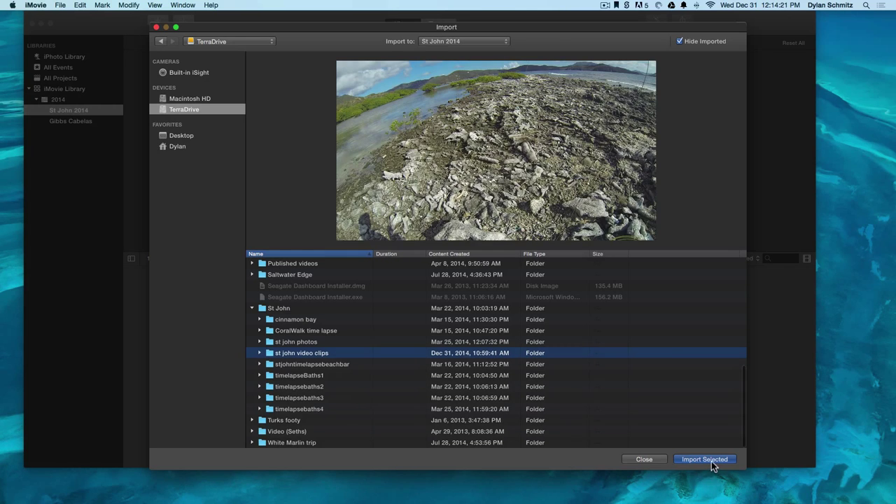
{"action": "left_click", "coordinate": [712, 462]}
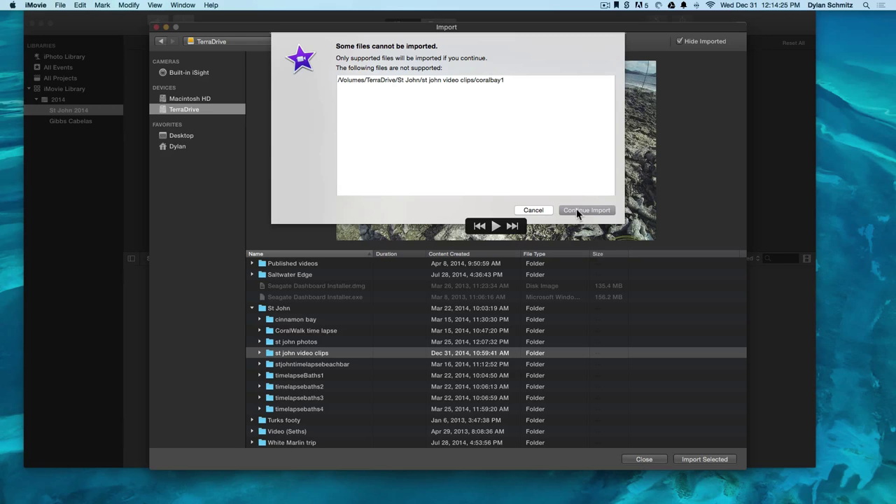
{"action": "left_click", "coordinate": [579, 210]}
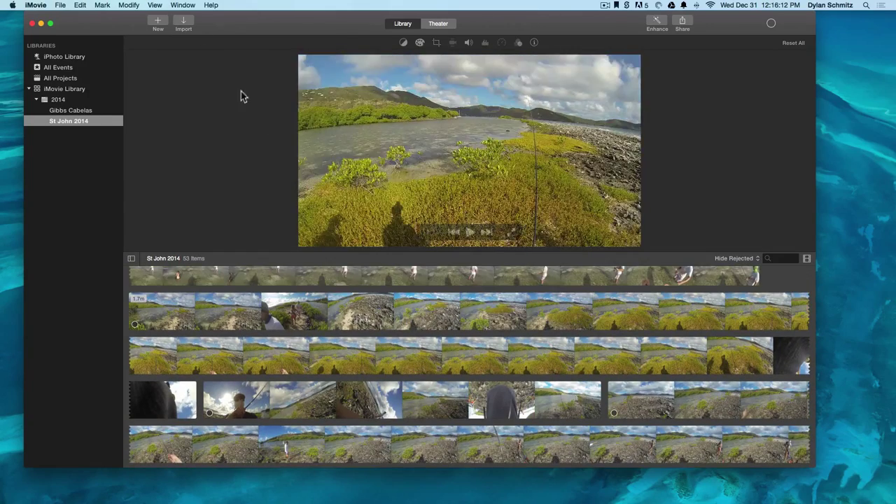
- Create a No Theme movie project named 'St John 2014'
{"action": "left_click", "coordinate": [157, 23]}
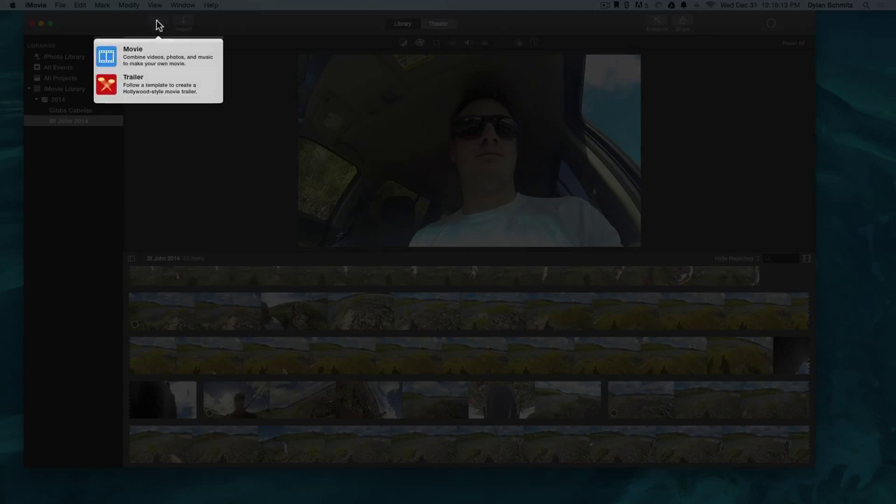
{"action": "left_click", "coordinate": [156, 49]}
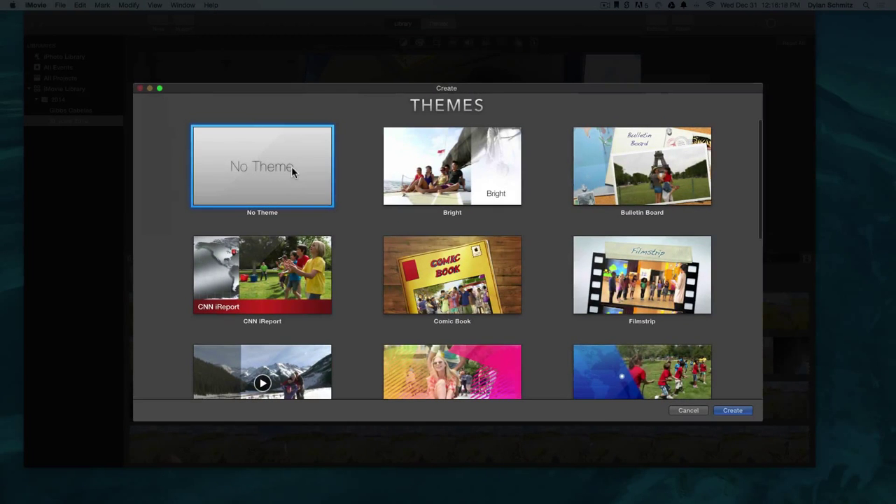
{"action": "double_click", "coordinate": [295, 165]}
{"action": "type", "text": "St John"}
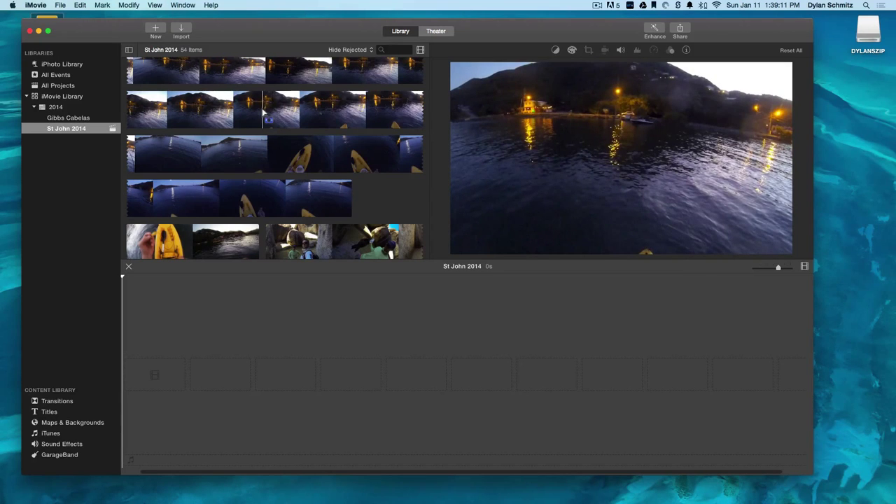
- Add a 5.7-second night clip range, then ranges from the rocks and wading clips, to the timeline
{"action": "left_click_drag", "start_coordinate": [264, 115], "coordinate": [352, 115]}
{"action": "left_click", "coordinate": [345, 126]}
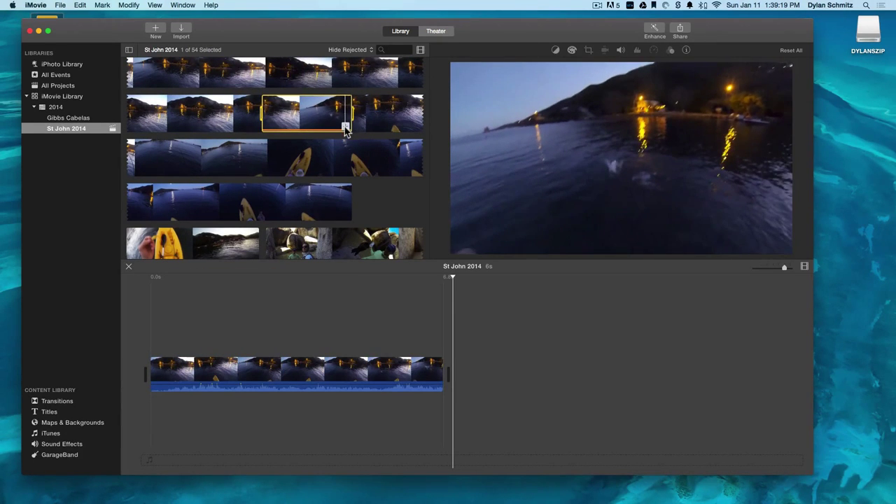
{"action": "scroll", "coordinate": [345, 130], "scroll_direction": "down", "scroll_amount": 2}
{"action": "scroll", "coordinate": [345, 130], "scroll_direction": "down", "scroll_amount": 15}
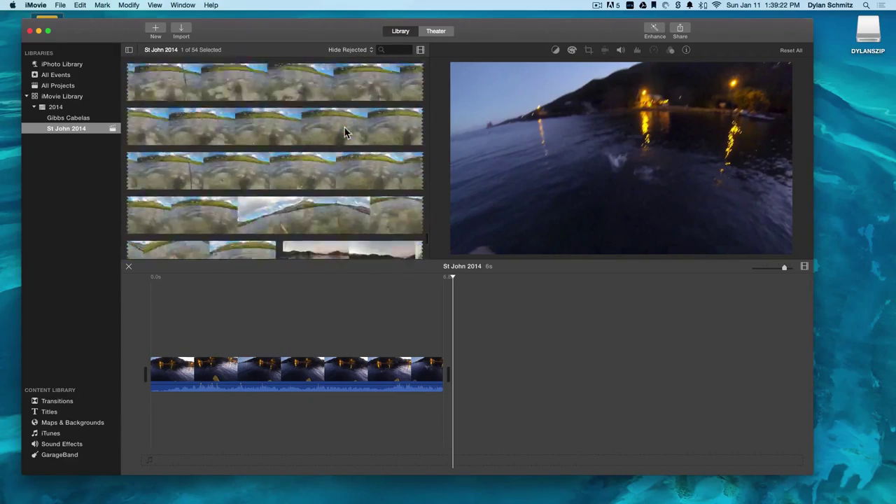
{"action": "scroll", "coordinate": [424, 210], "scroll_direction": "down", "scroll_amount": 10}
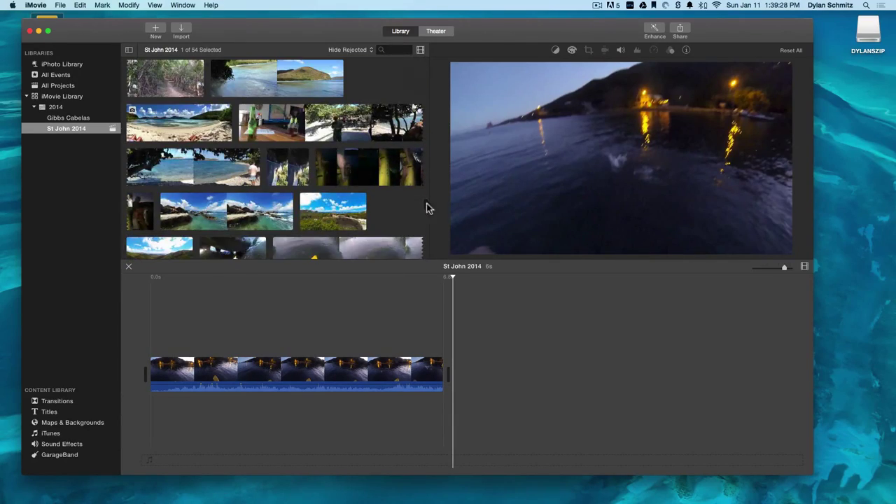
{"action": "left_click", "coordinate": [215, 210]}
{"action": "left_click_drag", "start_coordinate": [231, 219], "coordinate": [161, 371]}
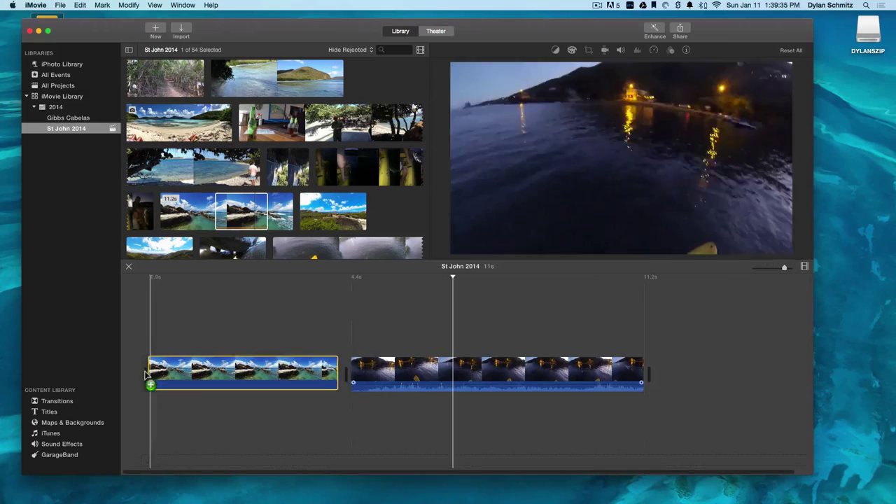
{"action": "scroll", "coordinate": [426, 197], "scroll_direction": "up", "scroll_amount": 8}
{"action": "scroll", "coordinate": [425, 196], "scroll_direction": "down", "scroll_amount": 10}
{"action": "left_click_drag", "start_coordinate": [335, 169], "coordinate": [440, 324]}
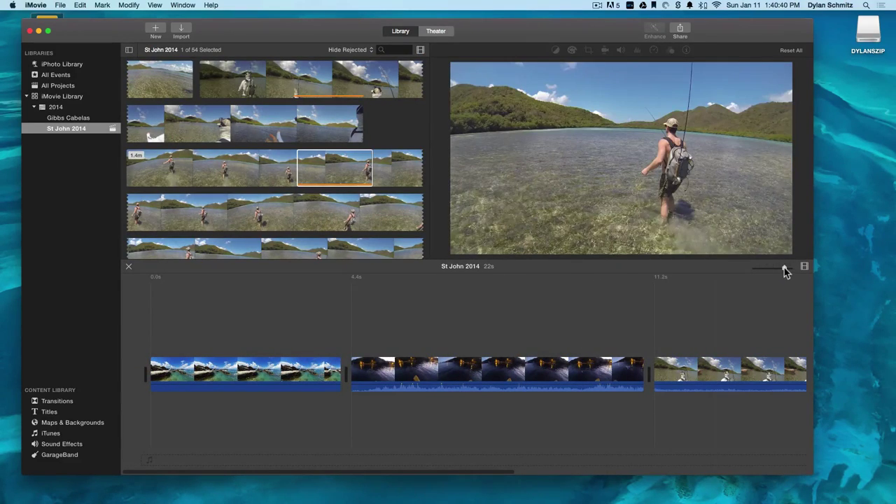
- Zoom the timeline out to fit all clips and play the movie from the start
{"action": "left_click_drag", "start_coordinate": [784, 267], "coordinate": [781, 272]}
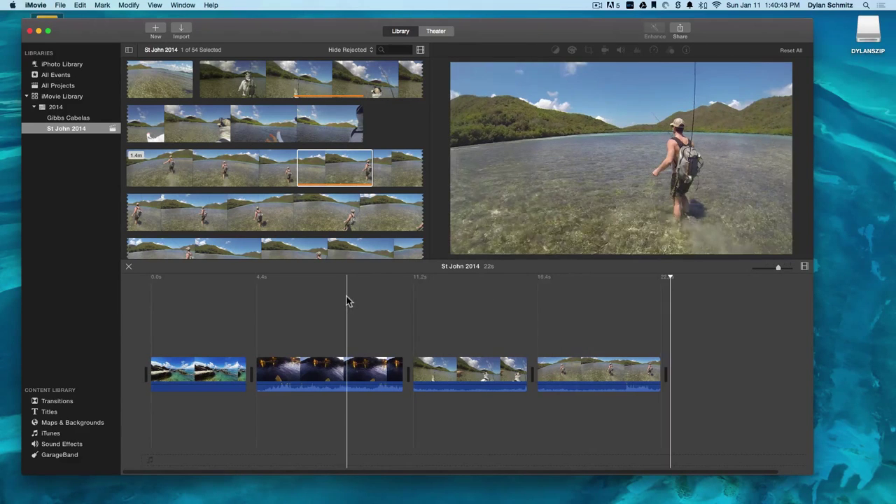
{"action": "left_click", "coordinate": [152, 329]}
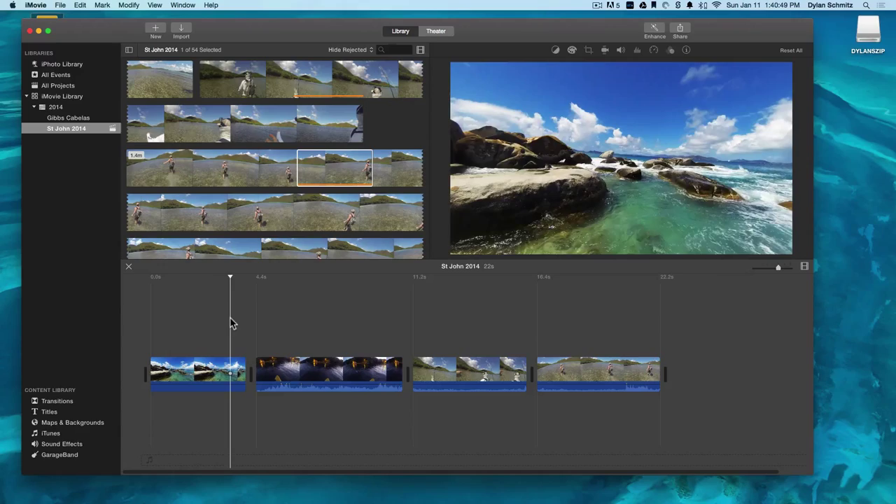
{"action": "key", "text": "space"}
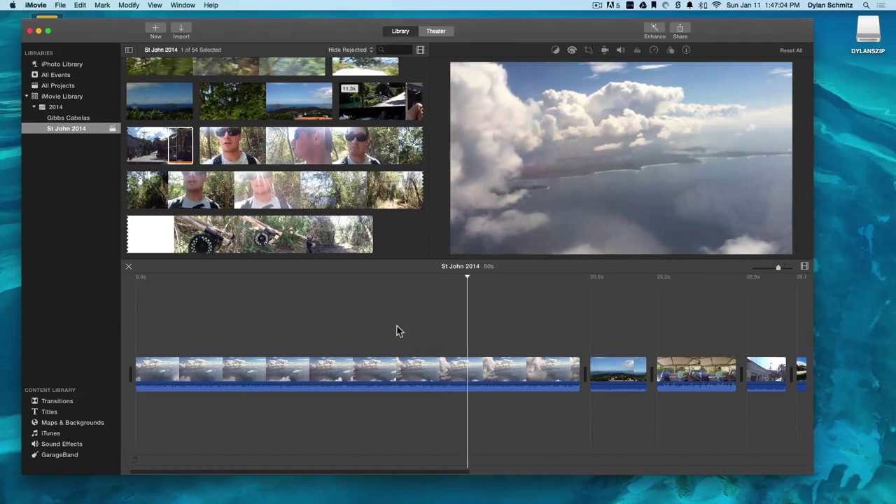
- Trim the aerial cloud clip's end to 17.7s and its start so 12.5s remain
{"action": "key", "text": "space"}
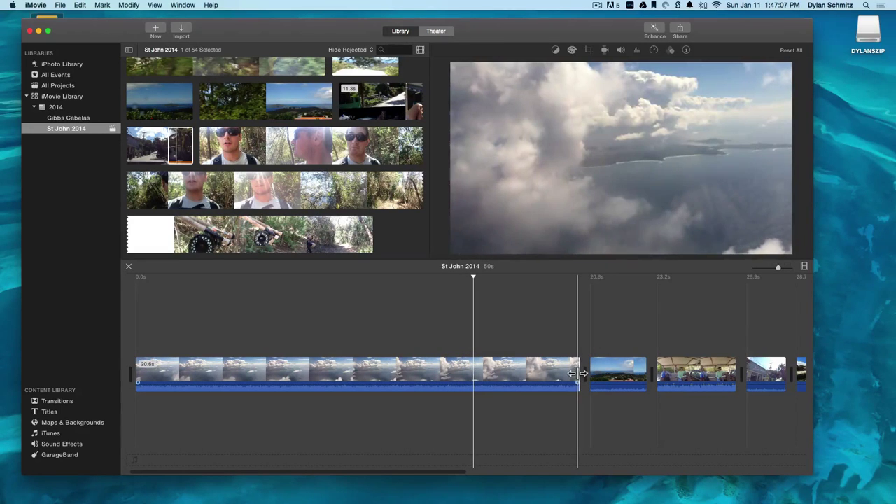
{"action": "left_click_drag", "start_coordinate": [579, 375], "coordinate": [516, 376]}
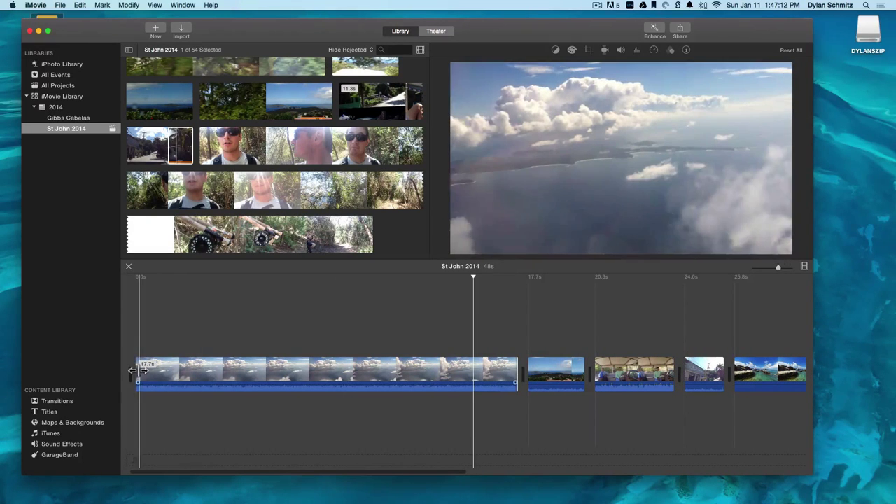
{"action": "left_click_drag", "start_coordinate": [138, 371], "coordinate": [258, 373]}
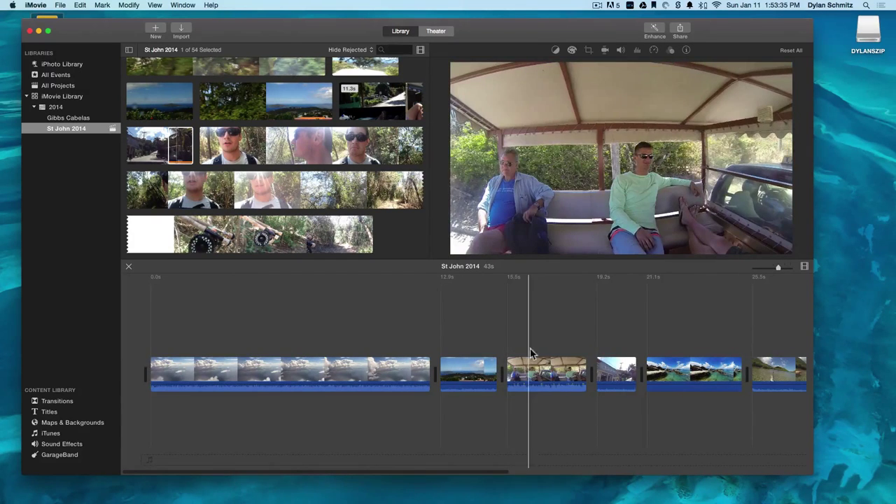
{"action": "scroll", "coordinate": [531, 349], "scroll_direction": "right", "scroll_amount": 2}
{"action": "scroll", "coordinate": [531, 349], "scroll_direction": "right", "scroll_amount": 10}
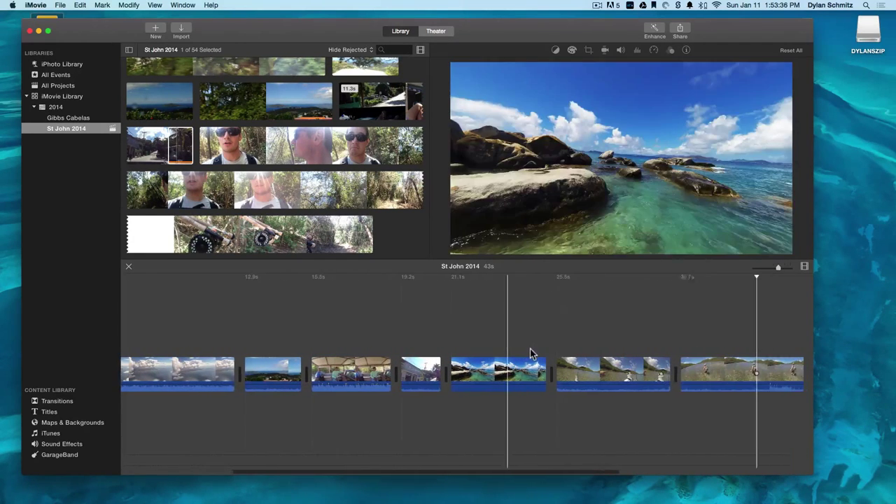
{"action": "scroll", "coordinate": [531, 350], "scroll_direction": "right", "scroll_amount": 2}
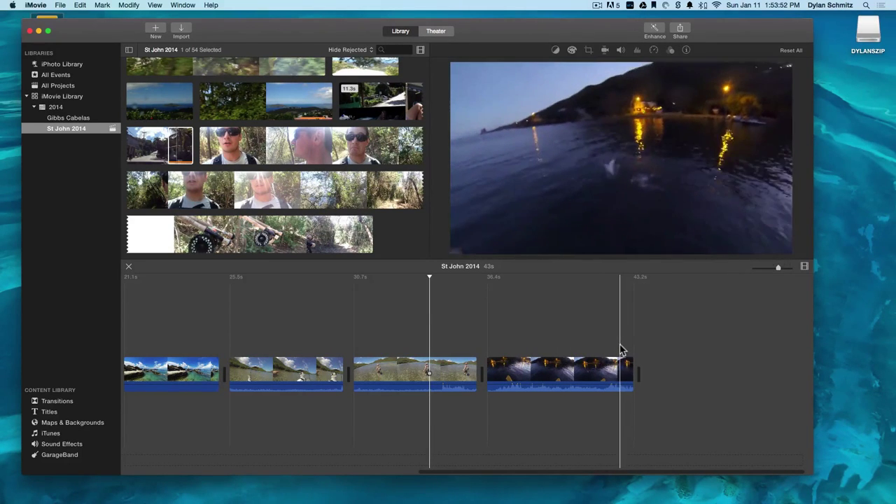
- Split the night kayak clip near its end and delete the short split-off piece
{"action": "left_click", "coordinate": [619, 350]}
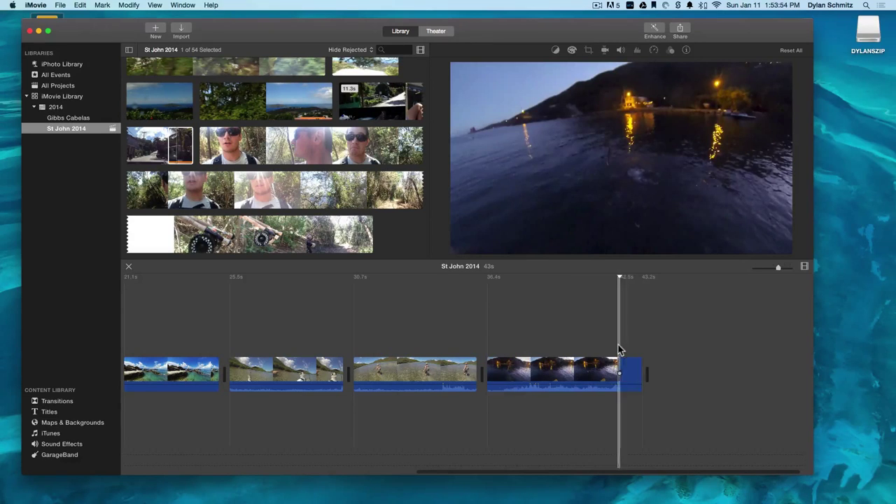
{"action": "key", "text": "space"}
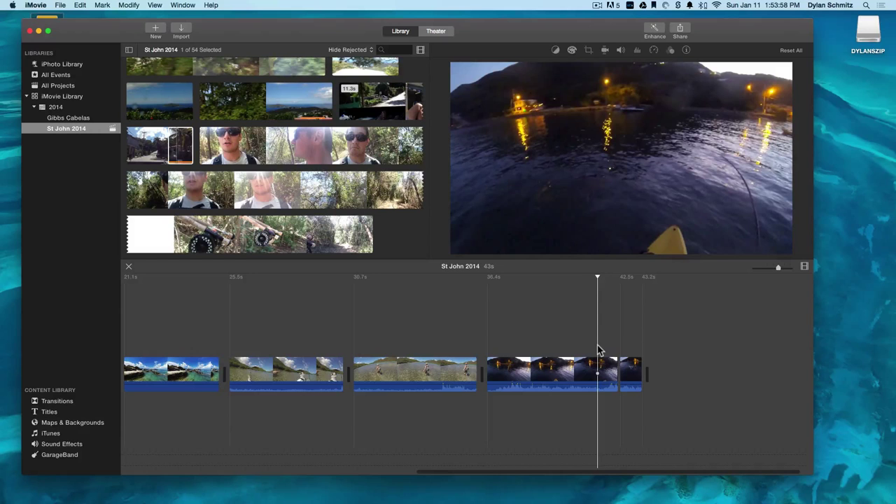
{"action": "key", "text": "super+b"}
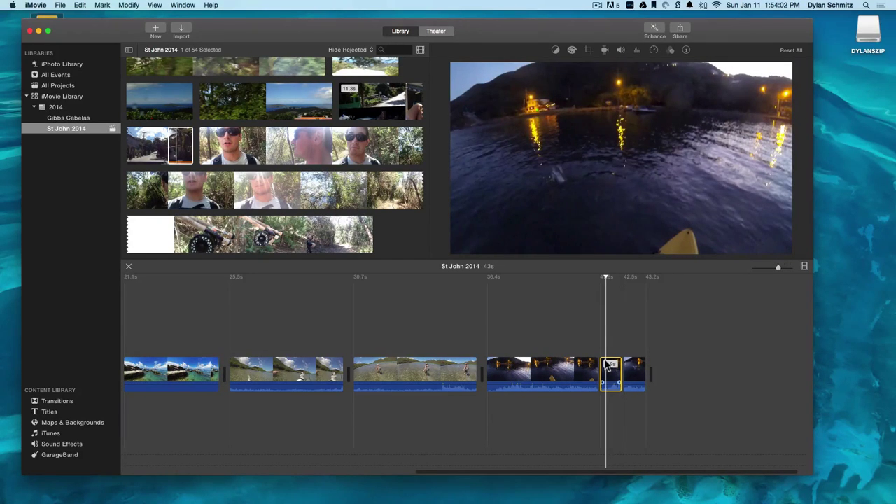
{"action": "key", "text": "Delete"}
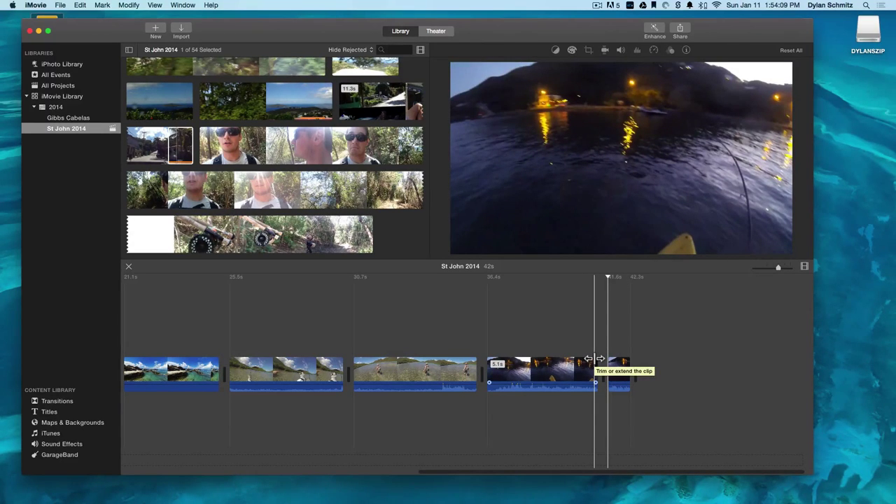
- Restore the short night kayak piece, set it to Slow 50%, and play it back to review
{"action": "key", "text": "super+v"}
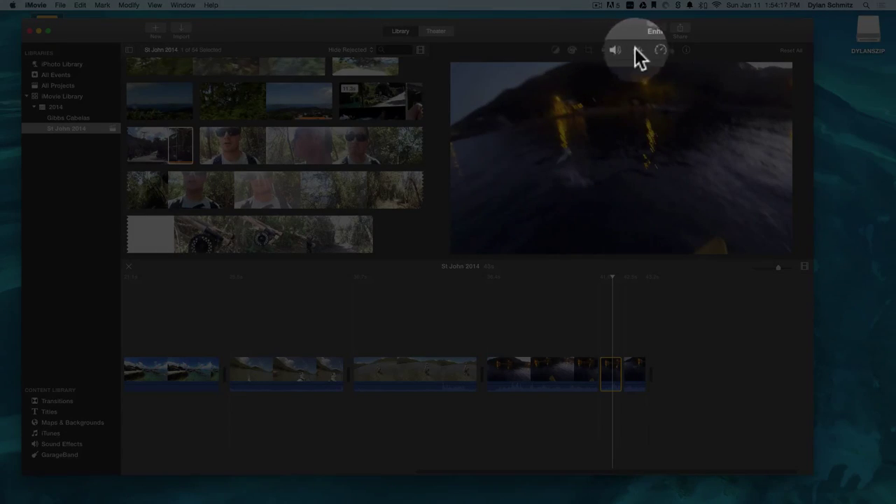
{"action": "left_click", "coordinate": [654, 50]}
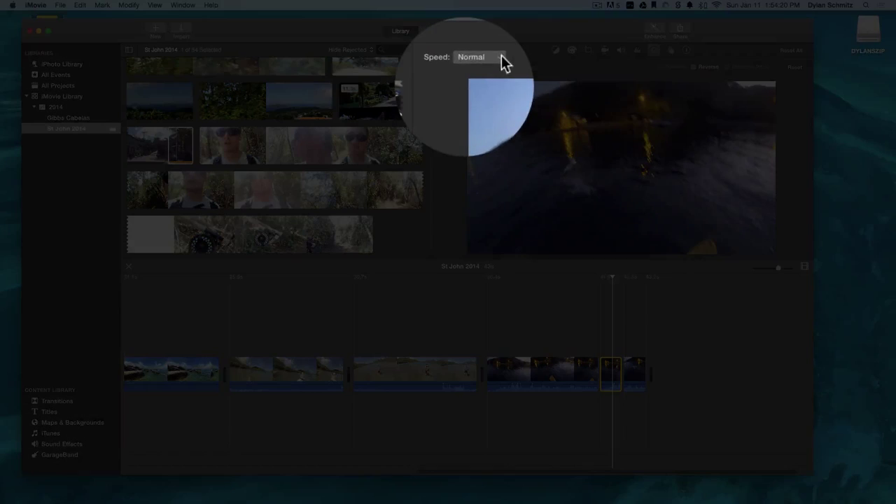
{"action": "left_click", "coordinate": [476, 66]}
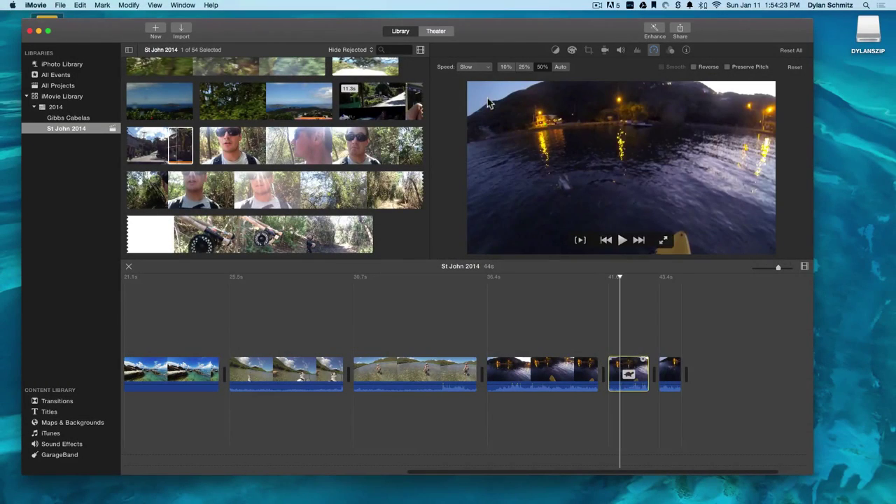
{"action": "left_click", "coordinate": [567, 343]}
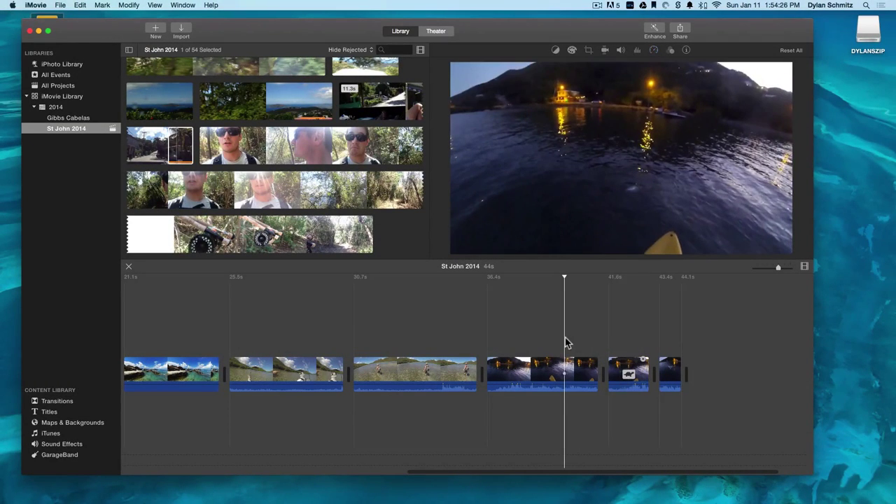
{"action": "key", "text": "space"}
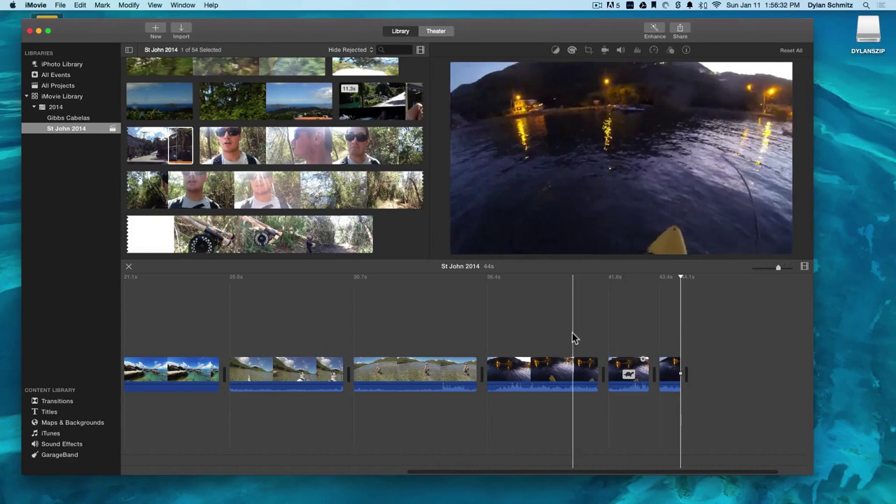
- Set the opening aerial cloud clip to Fast, then shorten it to a custom 364% speed
{"action": "scroll", "coordinate": [592, 335], "scroll_direction": "left", "scroll_amount": 10}
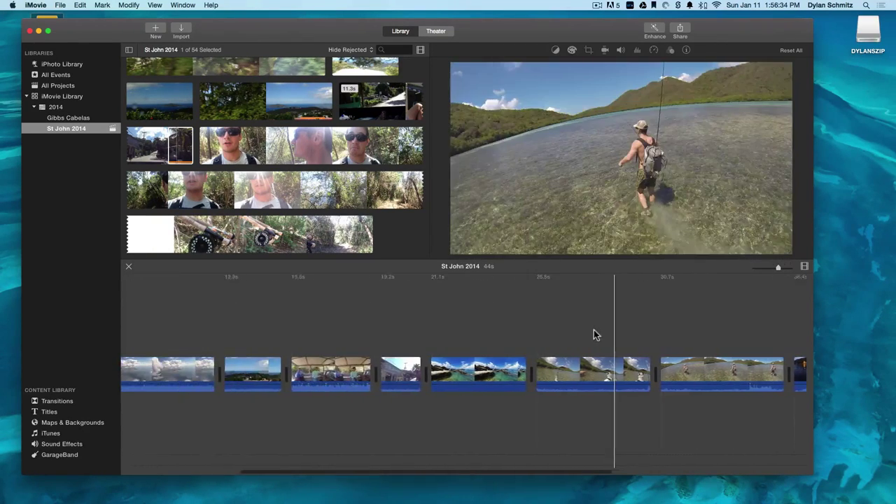
{"action": "scroll", "coordinate": [592, 334], "scroll_direction": "left", "scroll_amount": 2}
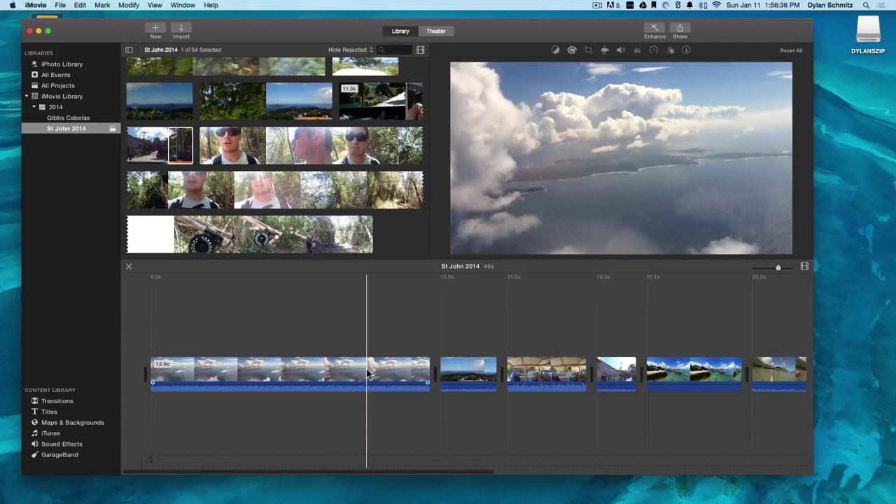
{"action": "left_click", "coordinate": [369, 374]}
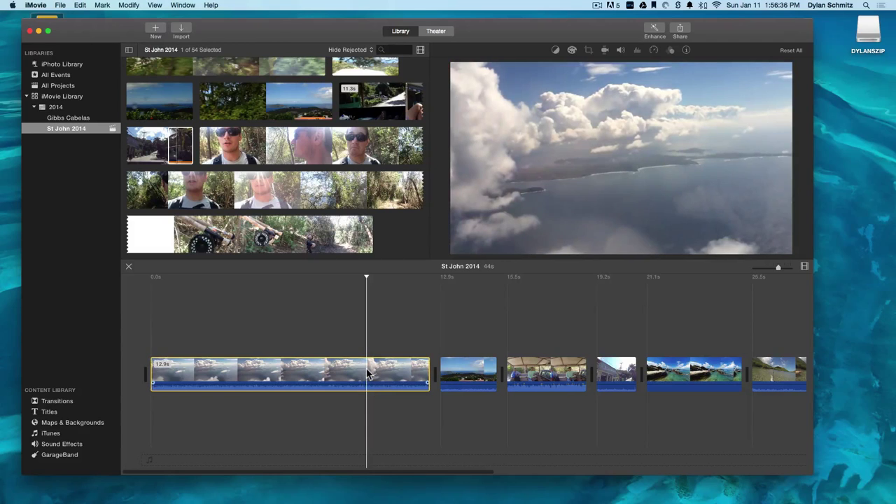
{"action": "left_click", "coordinate": [655, 52]}
{"action": "left_click", "coordinate": [489, 67]}
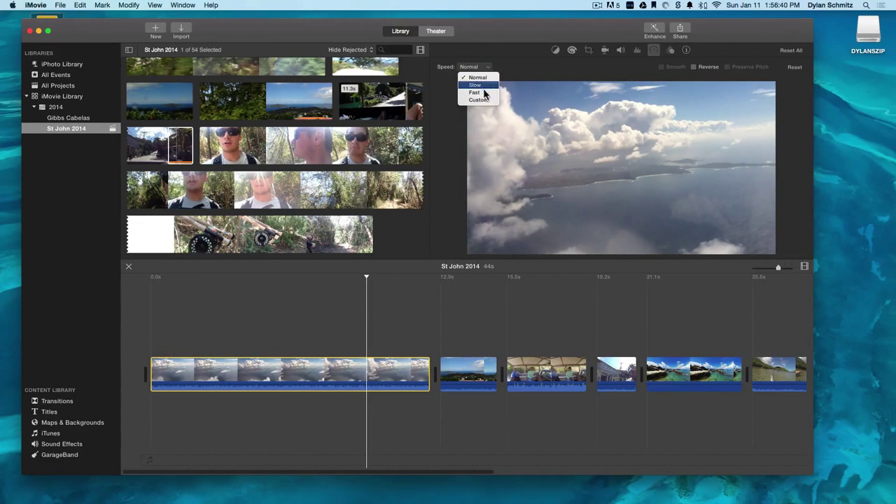
{"action": "left_click", "coordinate": [482, 94]}
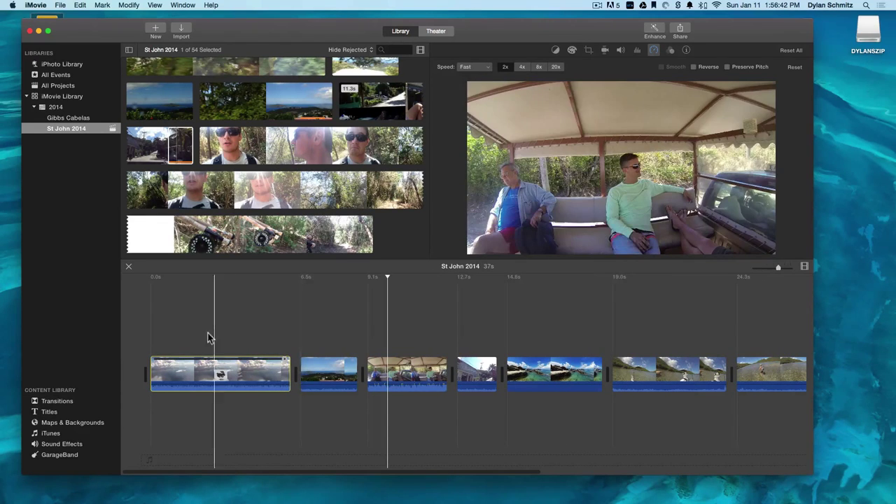
{"action": "key", "text": "space"}
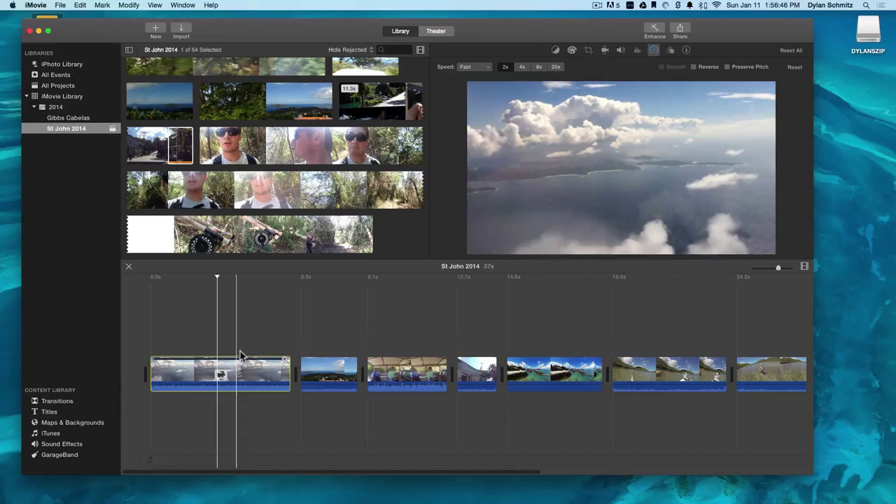
{"action": "left_click_drag", "start_coordinate": [290, 368], "coordinate": [227, 369]}
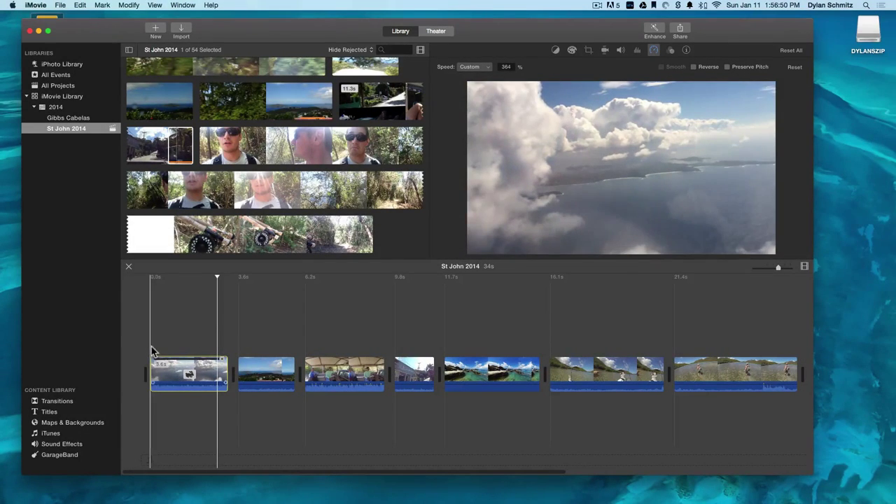